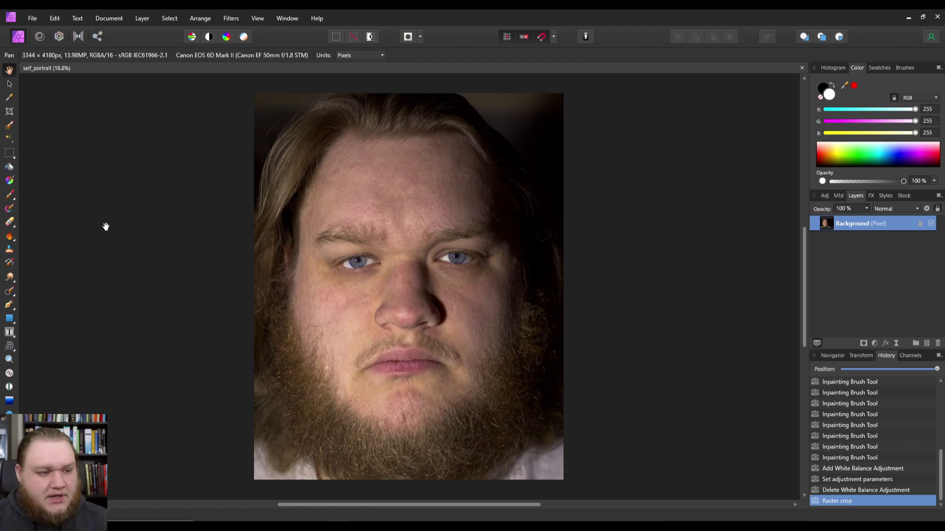
Duplicate the Background layer and apply Frequency Separation to the copy at 2 px radius
{"action": "right_click", "coordinate": [846, 224]}
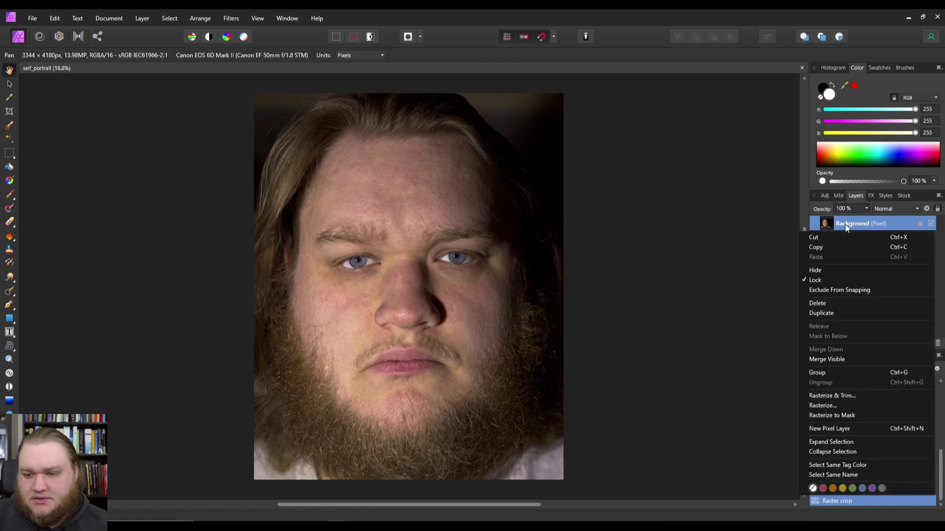
{"action": "left_click", "coordinate": [839, 313]}
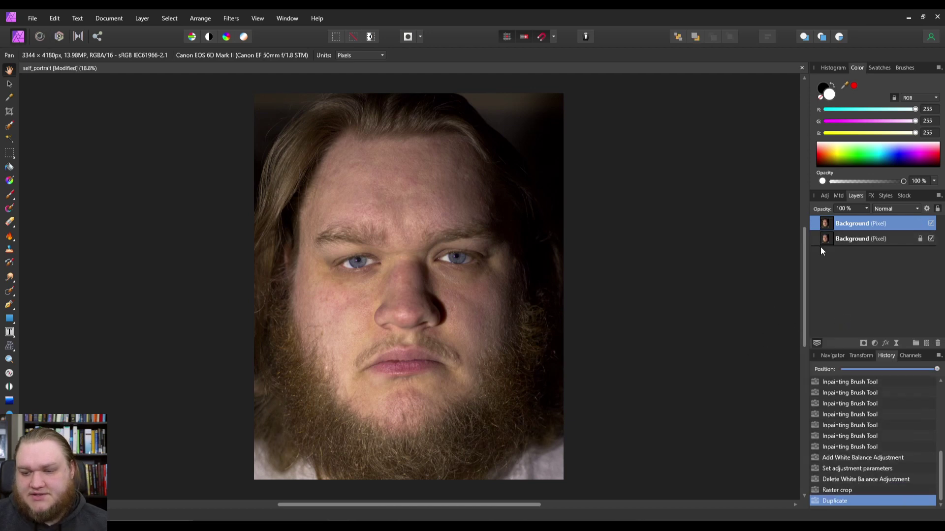
{"action": "left_click", "coordinate": [227, 19]}
{"action": "left_click", "coordinate": [196, 94]}
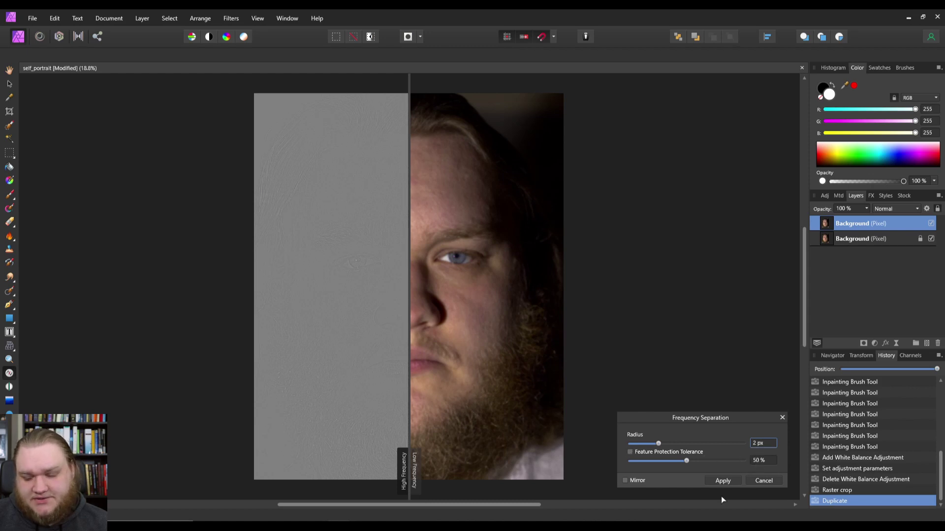
{"action": "left_click", "coordinate": [723, 481]}
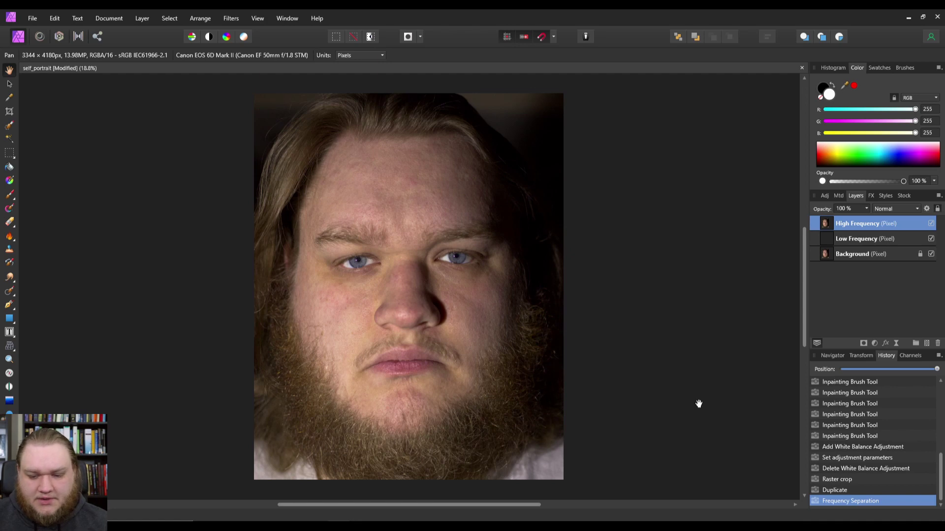
Hide the High Frequency layer and apply a 6.5 px Gaussian Blur to Low Frequency
{"action": "left_click", "coordinate": [842, 239]}
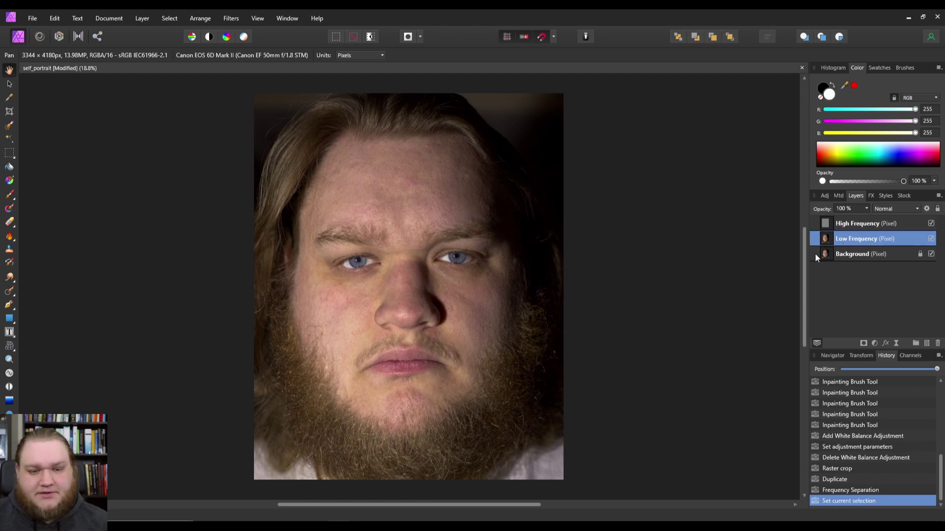
{"action": "left_click", "coordinate": [931, 224]}
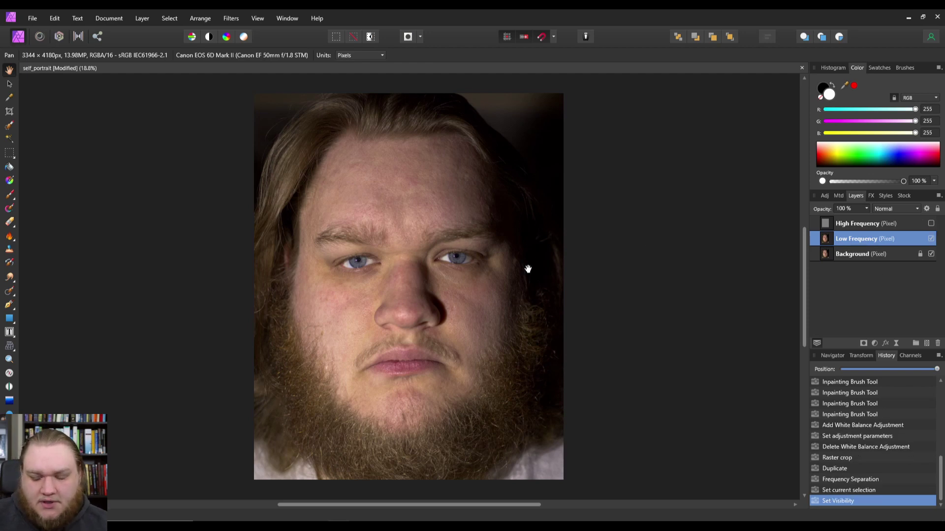
{"action": "left_click", "coordinate": [231, 18]}
{"action": "mouse_move", "coordinate": [216, 29]}
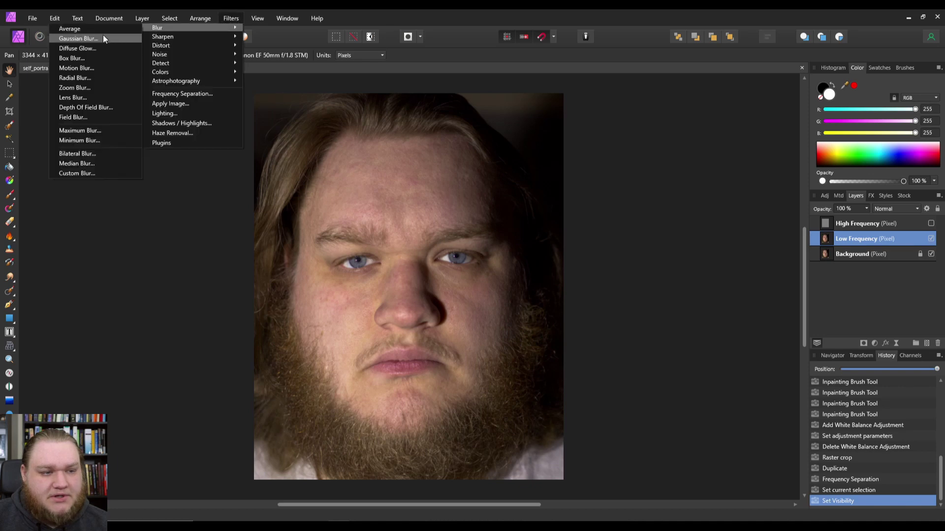
{"action": "left_click", "coordinate": [82, 38]}
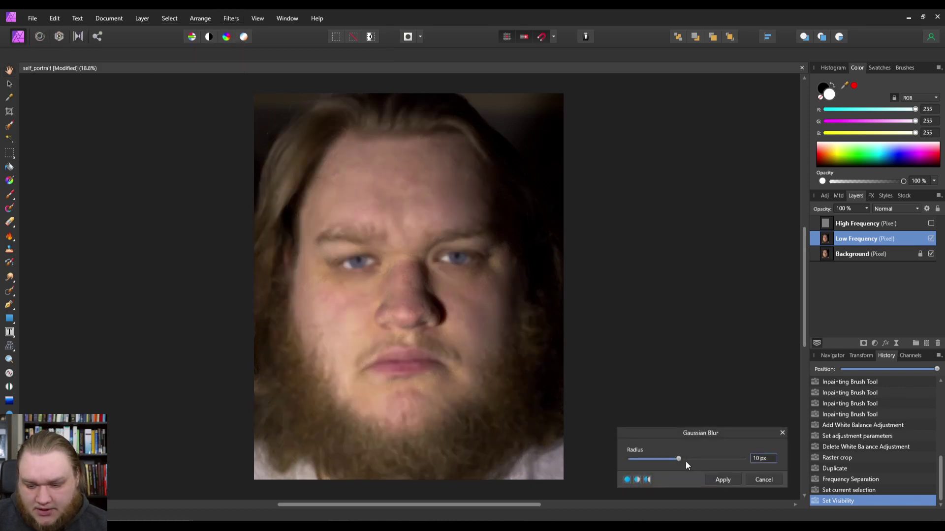
{"action": "left_click_drag", "start_coordinate": [678, 459], "coordinate": [666, 462]}
{"action": "left_click", "coordinate": [721, 480]}
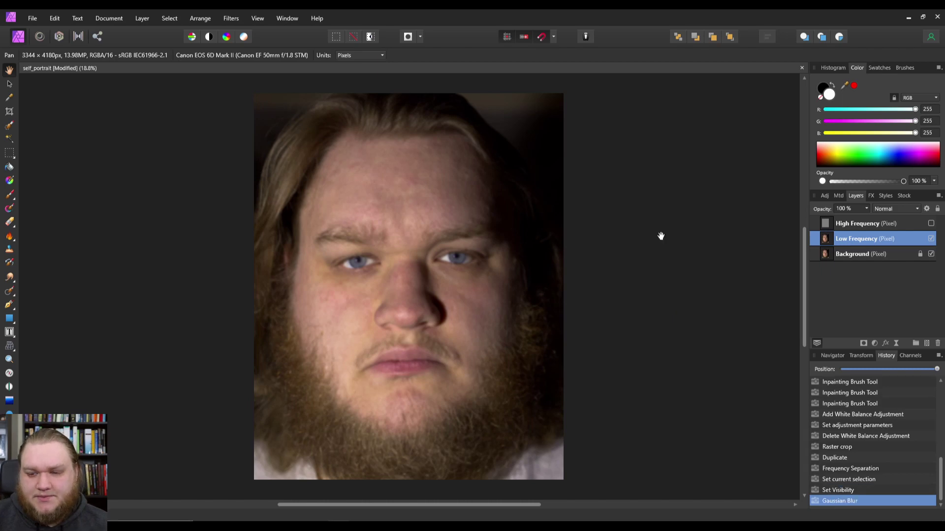
Add a mask to the Low Frequency layer and invert it to black
{"action": "left_click", "coordinate": [863, 344]}
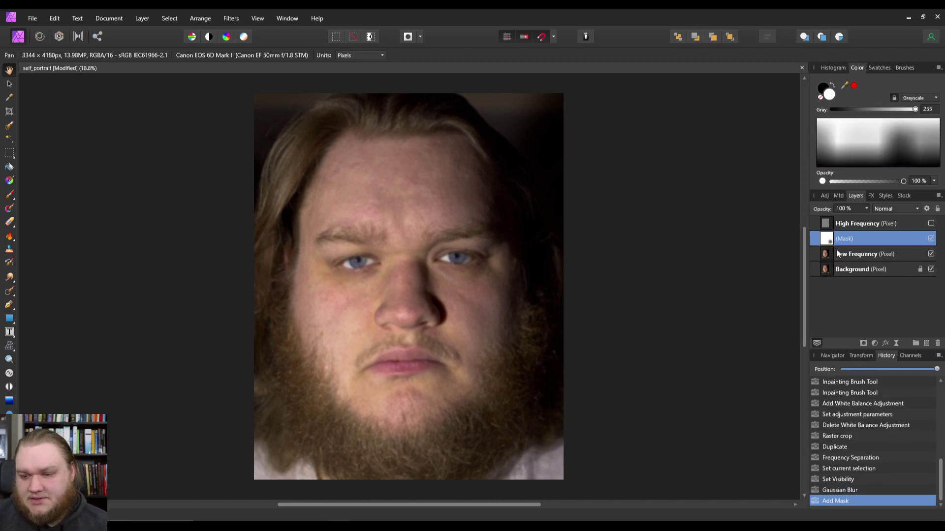
{"action": "left_click_drag", "start_coordinate": [835, 256], "coordinate": [831, 256]}
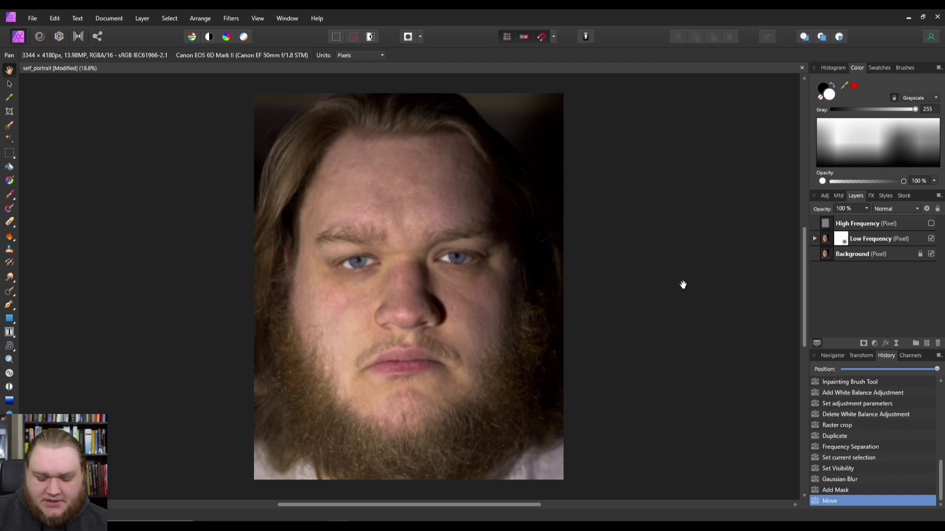
{"action": "key", "text": "ctrl+i"}
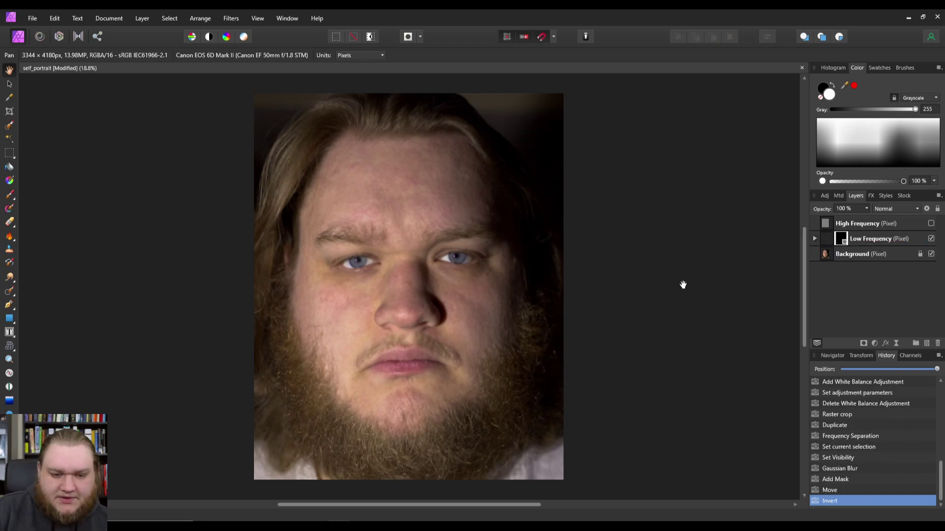
Show the High Frequency layer again and set up a 235.1 px paint brush
{"action": "left_click", "coordinate": [930, 223]}
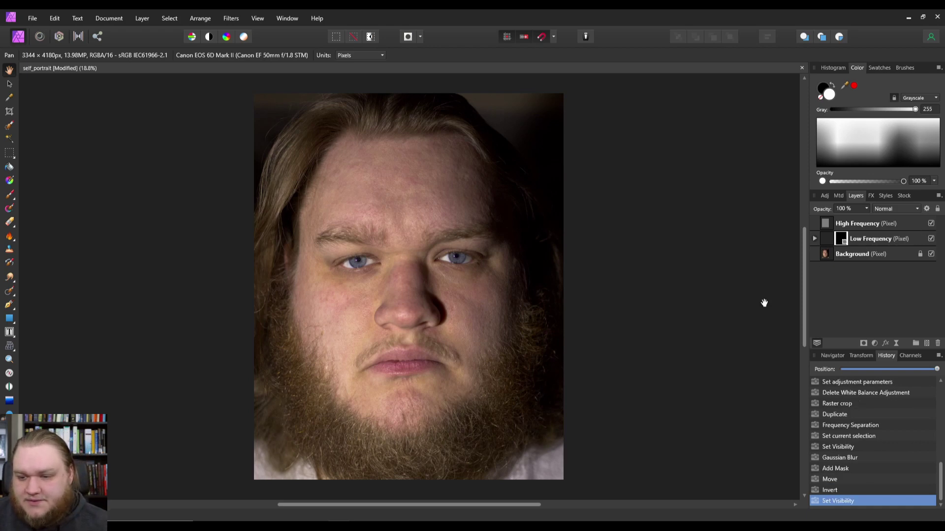
{"action": "left_click", "coordinate": [10, 195]}
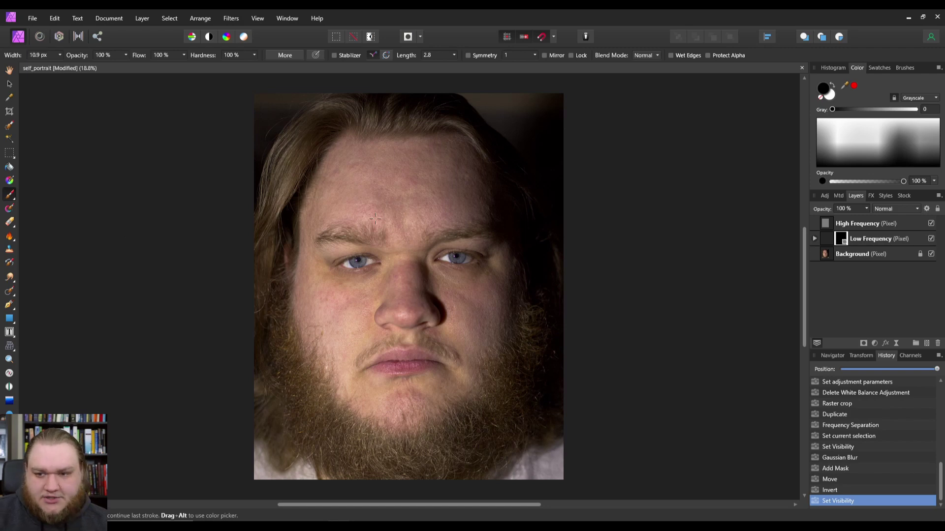
{"action": "key", "text": "bracketright"}
{"action": "key", "text": "bracketright"}
{"action": "key", "text": "bracketright"}
{"action": "key", "text": "bracketright"}
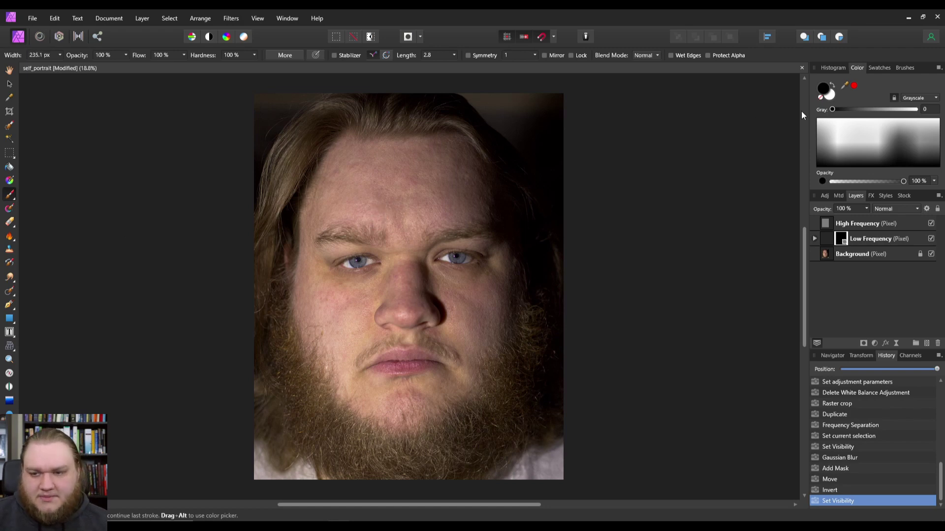
Set white as the painting colour, zoom in, and paint a first stroke across the forehead
{"action": "left_click", "coordinate": [831, 97]}
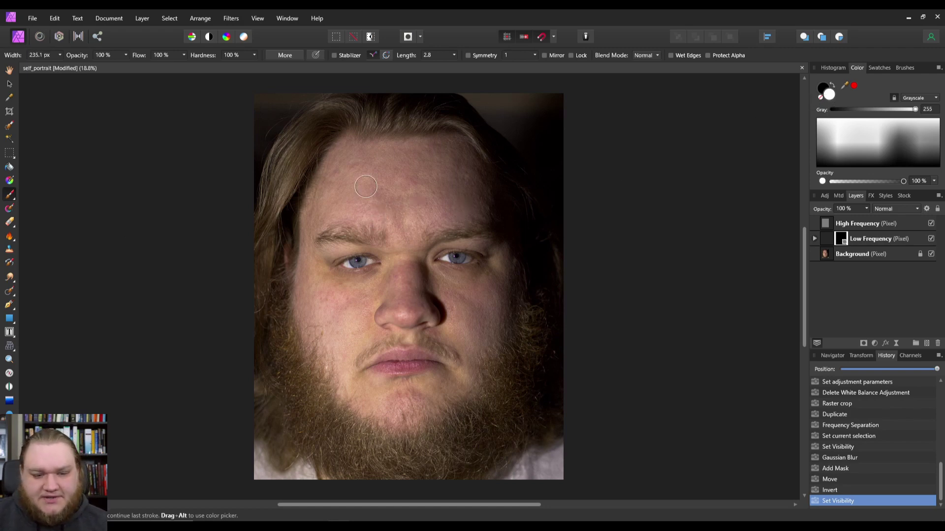
{"action": "scroll", "coordinate": [338, 173], "scroll_direction": "up", "scroll_amount": 4}
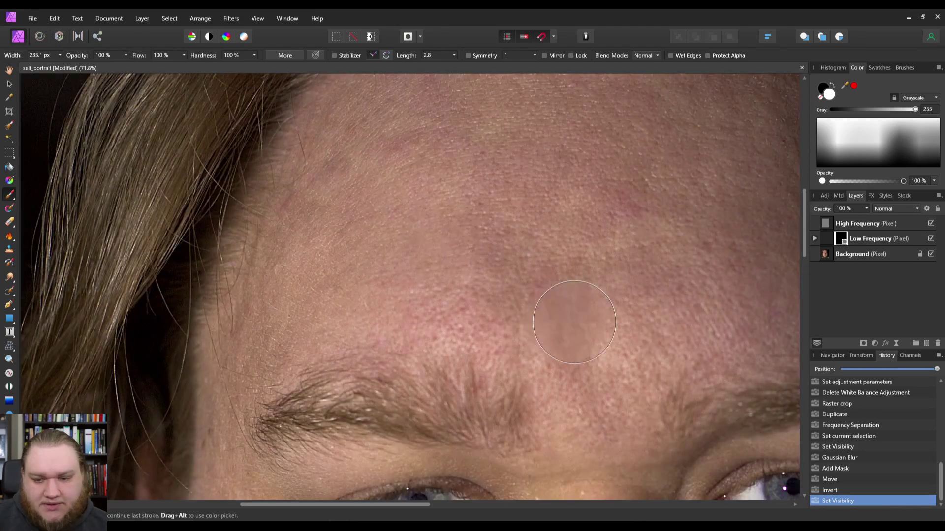
{"action": "scroll", "coordinate": [492, 222], "scroll_direction": "up", "scroll_amount": 2}
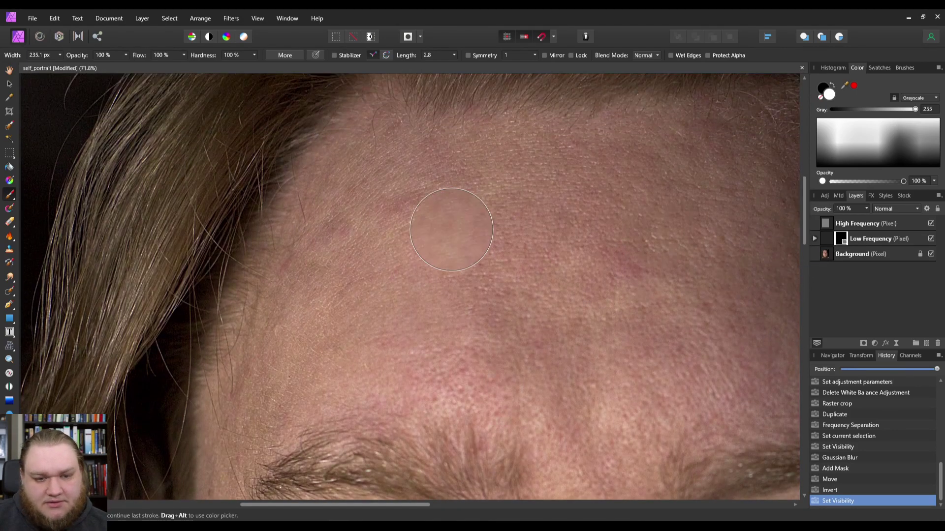
{"action": "mouse_move", "coordinate": [449, 213]}
{"action": "left_mouse_down"}
{"action": "mouse_move", "coordinate": [362, 238]}
{"action": "mouse_move", "coordinate": [391, 198]}
{"action": "mouse_move", "coordinate": [491, 161]}
{"action": "mouse_move", "coordinate": [402, 158]}
{"action": "mouse_move", "coordinate": [379, 173]}
{"action": "mouse_move", "coordinate": [358, 227]}
{"action": "mouse_move", "coordinate": [565, 178]}
{"action": "mouse_move", "coordinate": [552, 156]}
{"action": "mouse_move", "coordinate": [699, 155]}
{"action": "mouse_move", "coordinate": [575, 233]}
{"action": "mouse_move", "coordinate": [604, 273]}
{"action": "mouse_move", "coordinate": [392, 295]}
{"action": "mouse_move", "coordinate": [426, 286]}
{"action": "mouse_move", "coordinate": [506, 331]}
{"action": "mouse_move", "coordinate": [372, 349]}
{"action": "mouse_move", "coordinate": [340, 294]}
{"action": "mouse_move", "coordinate": [307, 366]}
{"action": "mouse_move", "coordinate": [339, 280]}
{"action": "mouse_move", "coordinate": [312, 305]}
{"action": "mouse_move", "coordinate": [331, 276]}
{"action": "mouse_move", "coordinate": [316, 292]}
{"action": "mouse_move", "coordinate": [337, 222]}
{"action": "mouse_move", "coordinate": [319, 282]}
{"action": "mouse_move", "coordinate": [343, 269]}
{"action": "mouse_move", "coordinate": [547, 247]}
{"action": "mouse_move", "coordinate": [532, 340]}
{"action": "mouse_move", "coordinate": [562, 346]}
{"action": "mouse_move", "coordinate": [366, 511]}
{"action": "mouse_move", "coordinate": [472, 504]}
{"action": "left_mouse_up"}
{"action": "mouse_move", "coordinate": [407, 170]}
{"action": "left_mouse_down"}
{"action": "mouse_move", "coordinate": [451, 177]}
{"action": "mouse_move", "coordinate": [504, 219]}
{"action": "mouse_move", "coordinate": [518, 311]}
{"action": "mouse_move", "coordinate": [555, 362]}
{"action": "mouse_move", "coordinate": [544, 284]}
{"action": "mouse_move", "coordinate": [469, 263]}
{"action": "mouse_move", "coordinate": [339, 260]}
{"action": "left_mouse_up"}
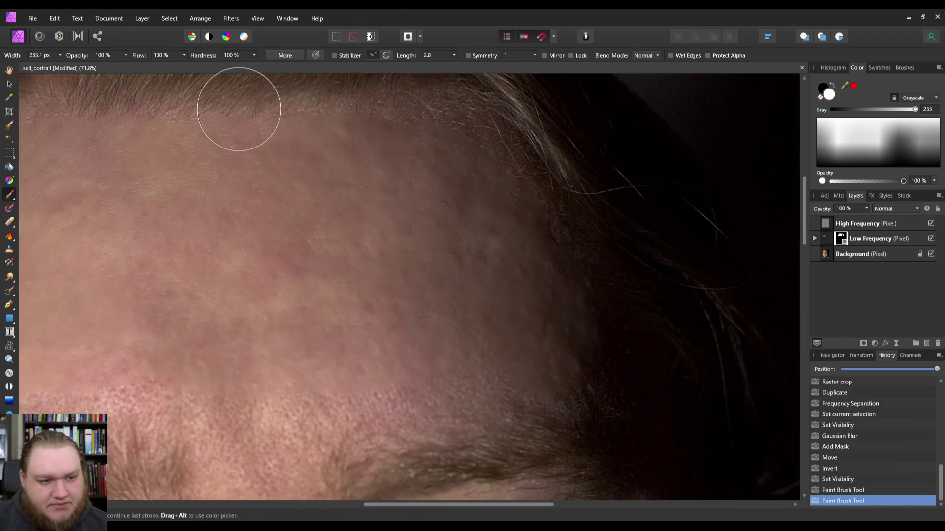
Set brush hardness to 0% and keep painting over the forehead and hairline
{"action": "left_click", "coordinate": [254, 56]}
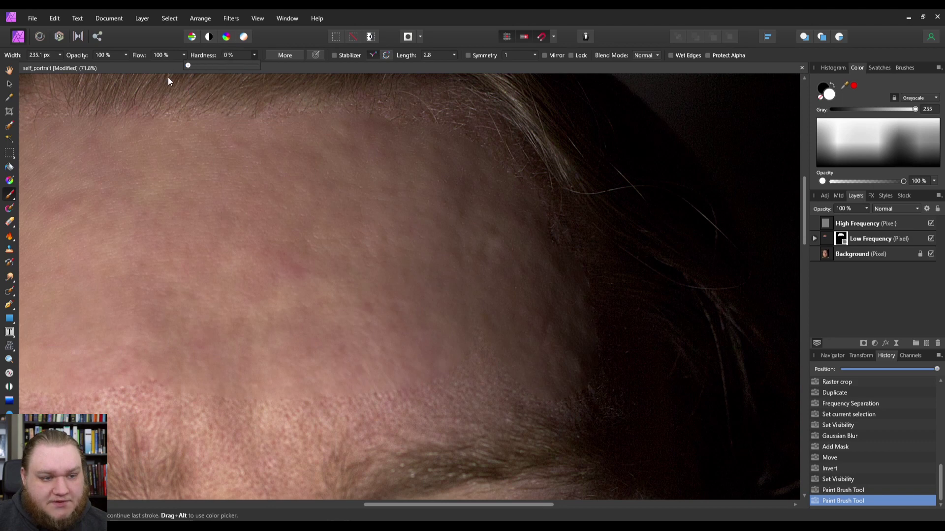
{"action": "mouse_move", "coordinate": [343, 362]}
{"action": "left_mouse_down"}
{"action": "mouse_move", "coordinate": [327, 376]}
{"action": "mouse_move", "coordinate": [334, 405]}
{"action": "left_mouse_up"}
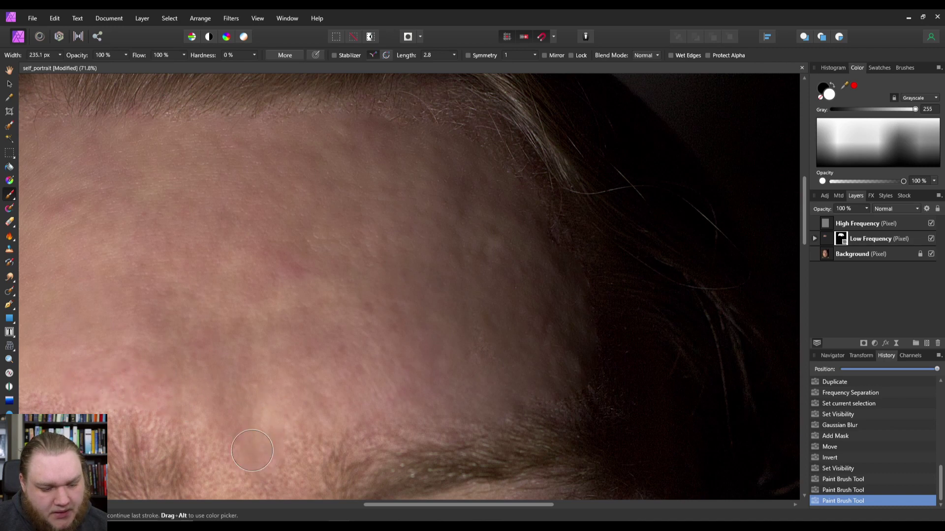
{"action": "mouse_move", "coordinate": [379, 126]}
{"action": "left_mouse_down"}
{"action": "mouse_move", "coordinate": [356, 129]}
{"action": "mouse_move", "coordinate": [398, 121]}
{"action": "left_mouse_up"}
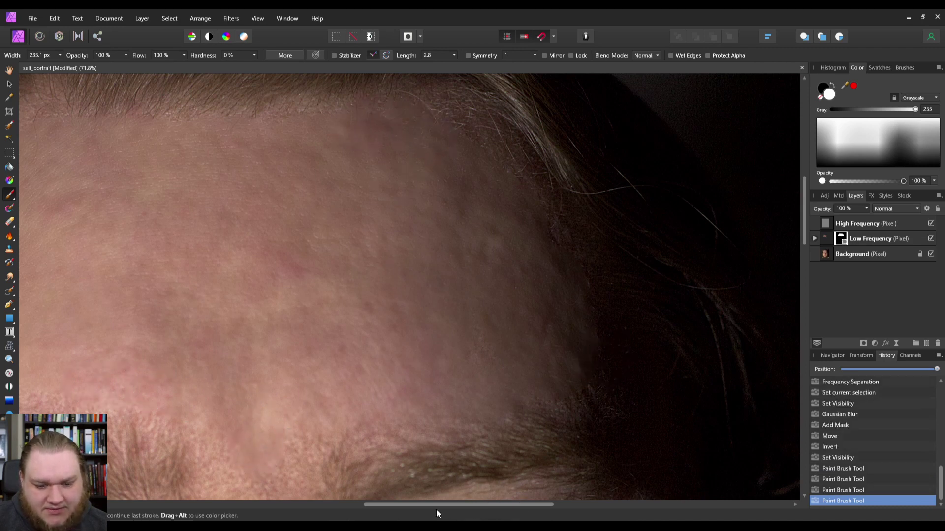
{"action": "left_click_drag", "start_coordinate": [438, 506], "coordinate": [318, 503]}
{"action": "left_click_drag", "start_coordinate": [803, 207], "coordinate": [802, 295]}
Undo a stray eyebrow stroke and smooth the skin near the hairline instead
{"action": "mouse_move", "coordinate": [508, 248]}
{"action": "left_mouse_down"}
{"action": "mouse_move", "coordinate": [479, 229]}
{"action": "mouse_move", "coordinate": [332, 226]}
{"action": "mouse_move", "coordinate": [231, 267]}
{"action": "left_mouse_up"}
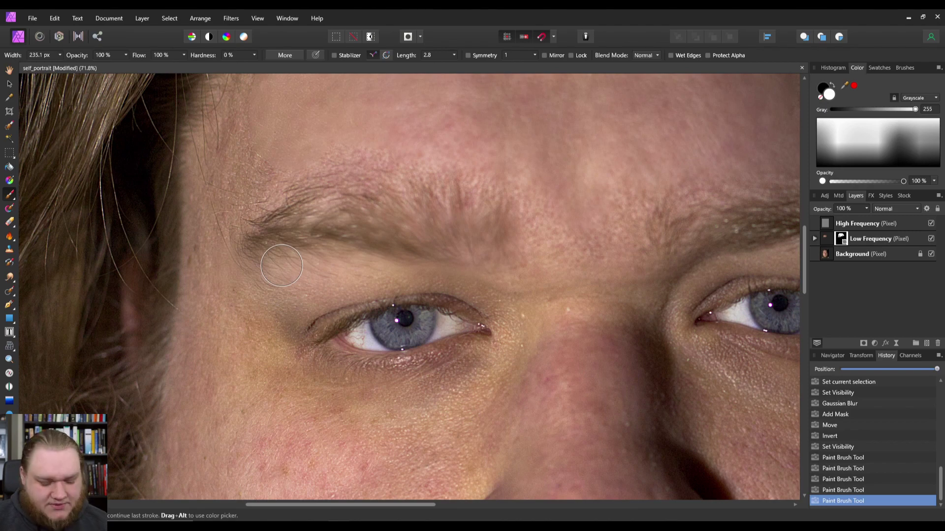
{"action": "key", "text": "ctrl+z"}
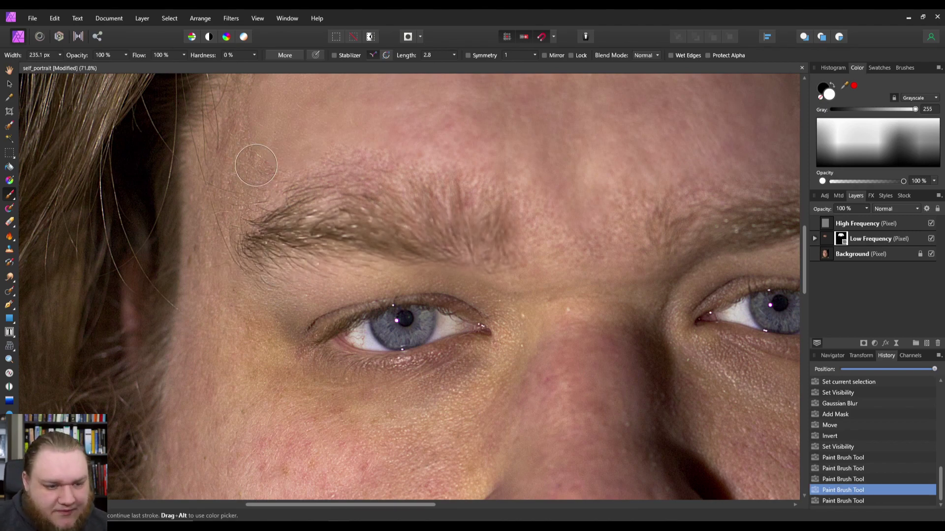
{"action": "left_click_drag", "start_coordinate": [253, 154], "coordinate": [224, 200]}
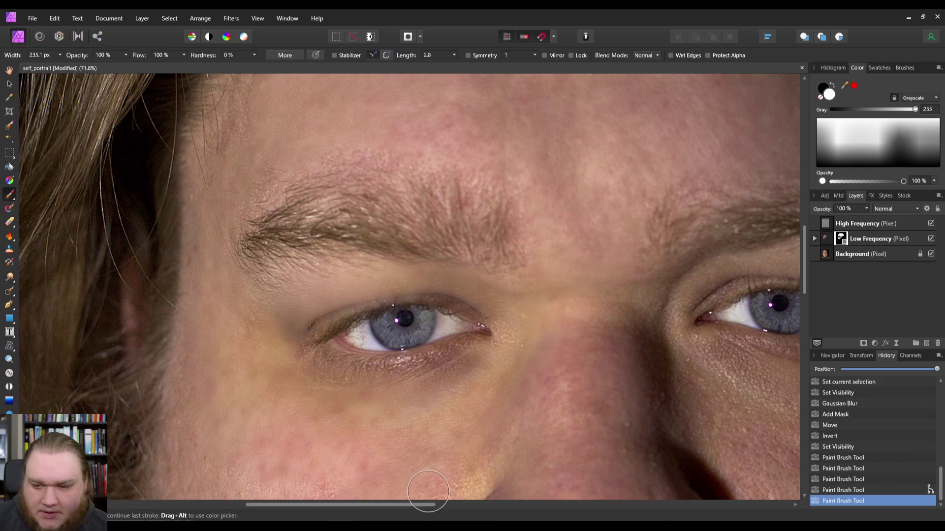
{"action": "scroll", "coordinate": [738, 295], "scroll_direction": "down", "scroll_amount": 5}
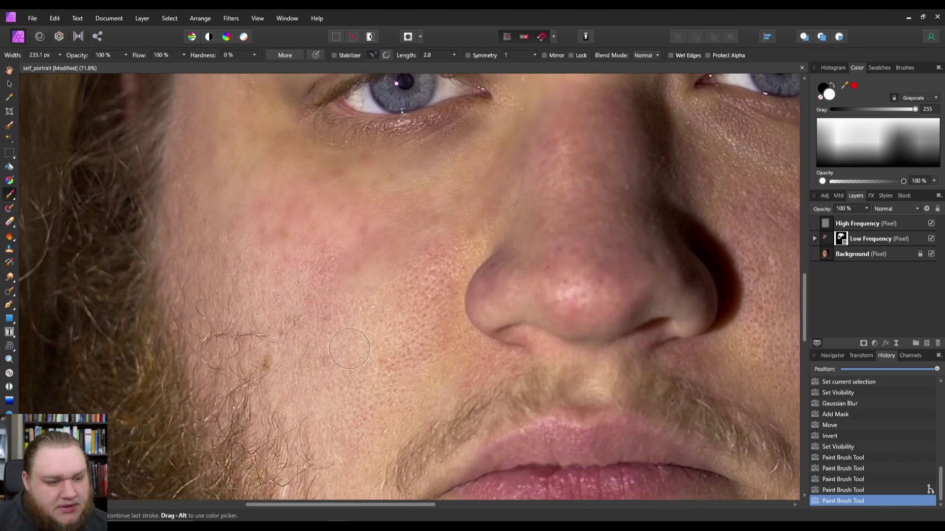
Paint smoothing over the cheeks, nose, chin and under the right eye
{"action": "left_click", "coordinate": [216, 162]}
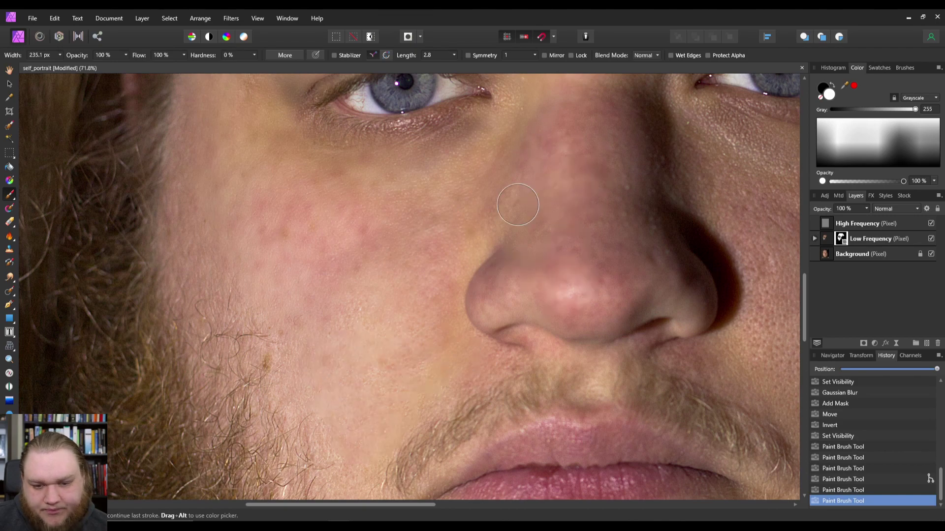
{"action": "left_click", "coordinate": [733, 335]}
{"action": "scroll", "coordinate": [604, 392], "scroll_direction": "down", "scroll_amount": 7}
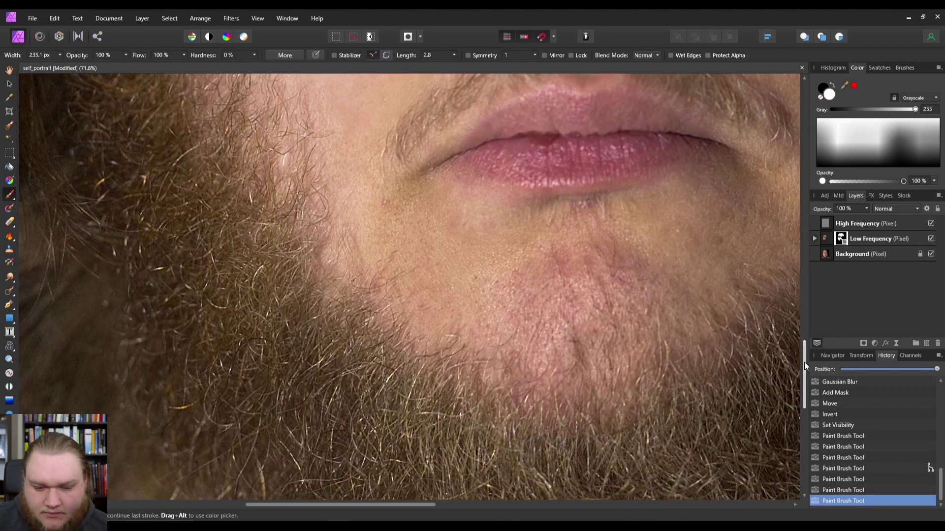
{"action": "left_click", "coordinate": [460, 224]}
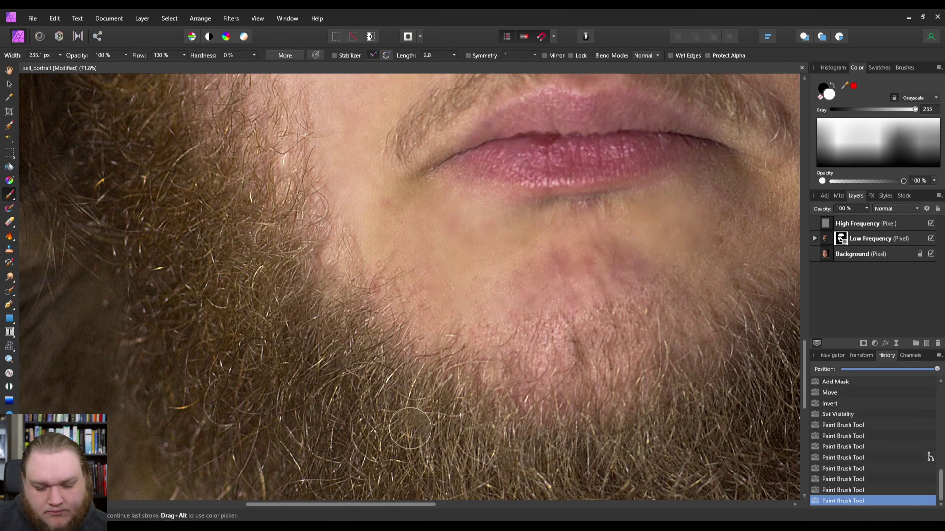
{"action": "scroll", "coordinate": [402, 246], "scroll_direction": "right", "scroll_amount": 5}
{"action": "left_click", "coordinate": [436, 240]}
{"action": "scroll", "coordinate": [436, 241], "scroll_direction": "up", "scroll_amount": 6}
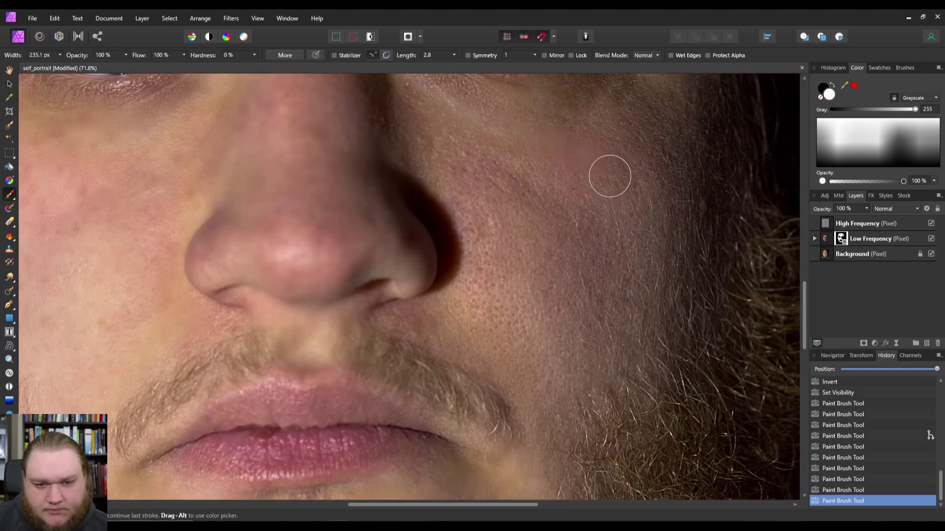
{"action": "left_click", "coordinate": [485, 219]}
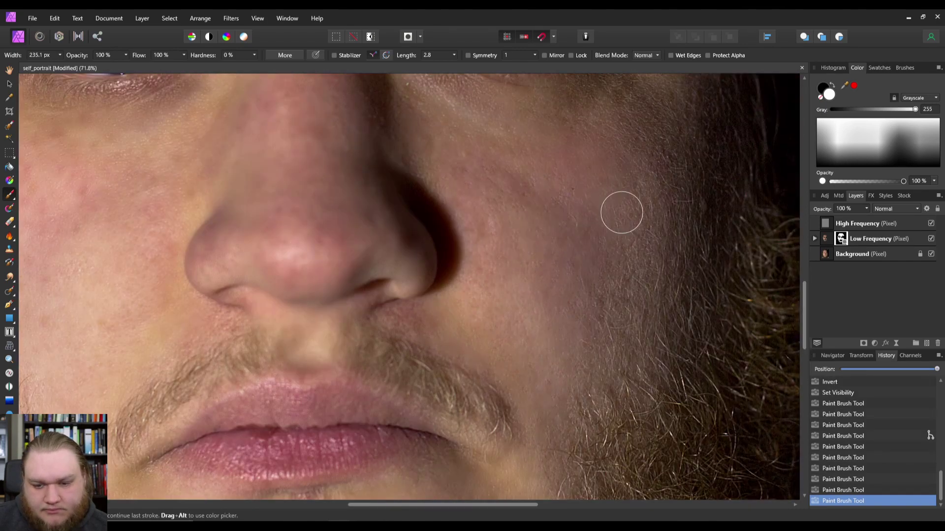
{"action": "scroll", "coordinate": [571, 216], "scroll_direction": "up", "scroll_amount": 5}
{"action": "mouse_move", "coordinate": [606, 312]}
{"action": "left_mouse_down"}
{"action": "mouse_move", "coordinate": [447, 332]}
{"action": "mouse_move", "coordinate": [392, 300]}
{"action": "left_mouse_up"}
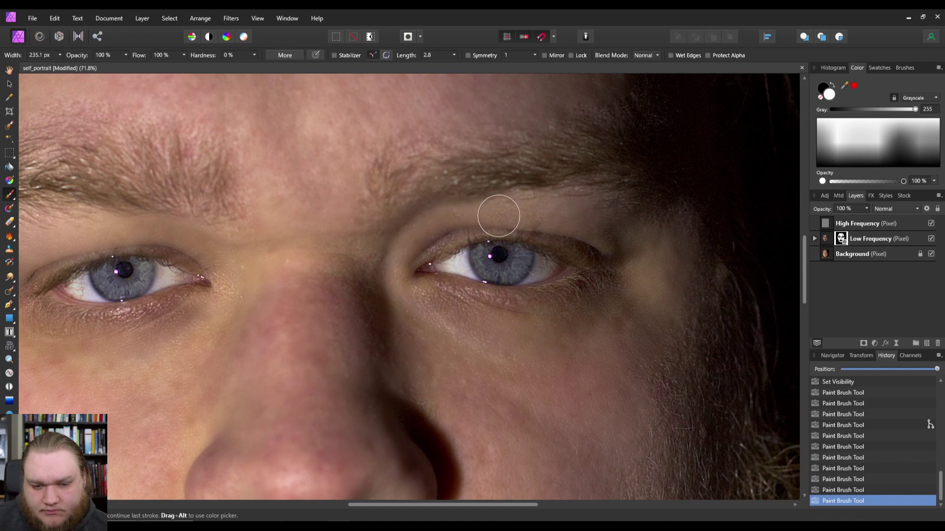
{"action": "left_click_drag", "start_coordinate": [422, 347], "coordinate": [422, 372]}
Fit the portrait to the window and hide the Low Frequency layer
{"action": "scroll", "coordinate": [468, 247], "scroll_direction": "down", "scroll_amount": 5}
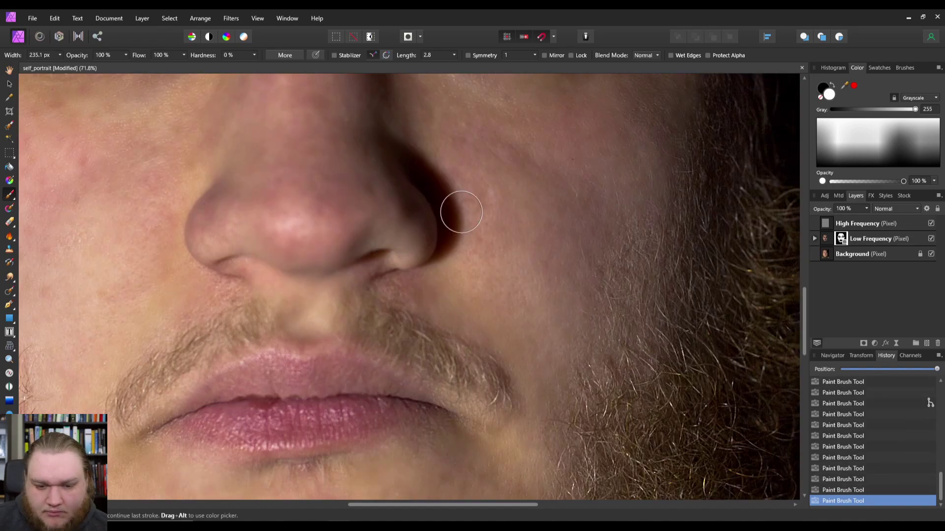
{"action": "scroll", "coordinate": [782, 245], "scroll_direction": "up", "scroll_amount": 8}
{"action": "key", "text": "ctrl+0"}
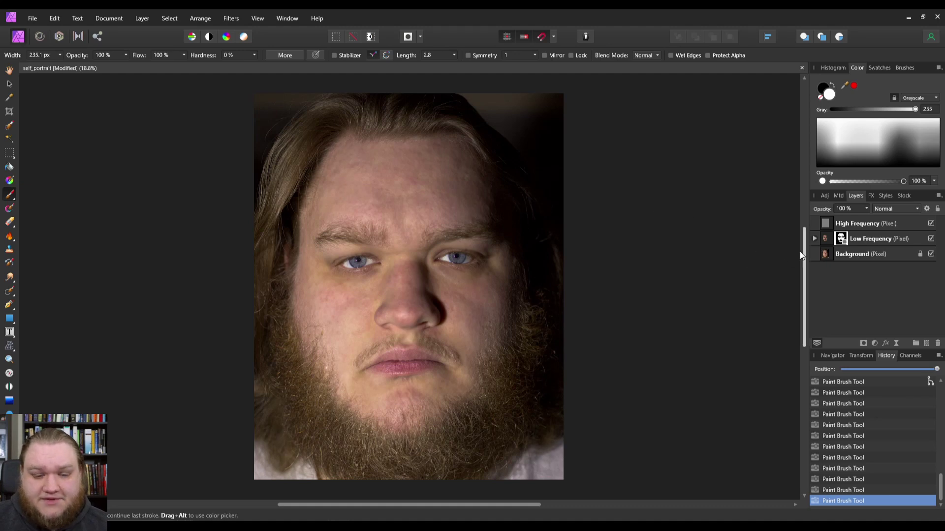
{"action": "left_click", "coordinate": [931, 239]}
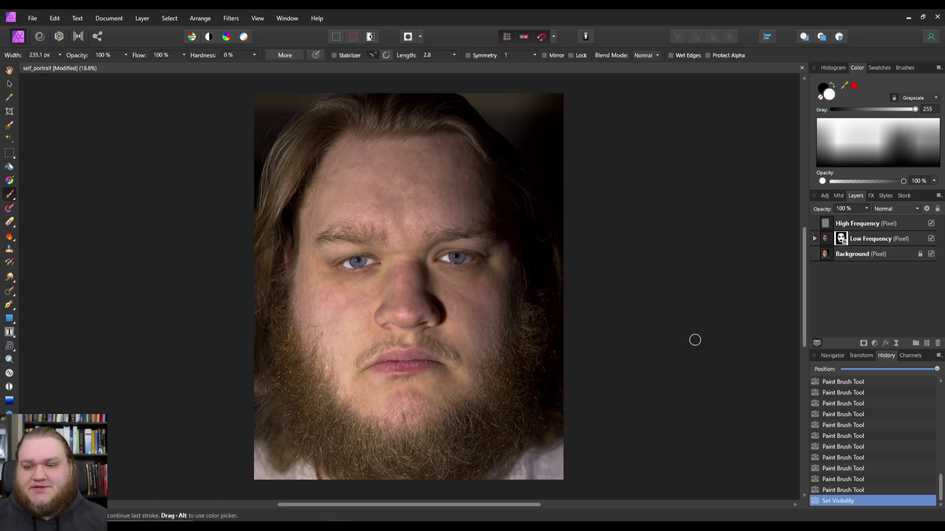
Create a Merge Visible layer from High Frequency, then delete it again
{"action": "right_click", "coordinate": [861, 221]}
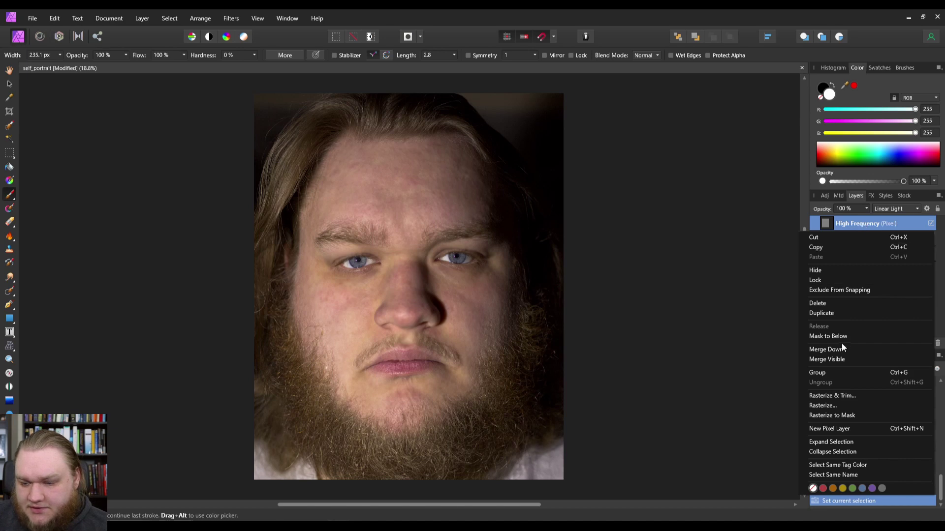
{"action": "left_click", "coordinate": [840, 359]}
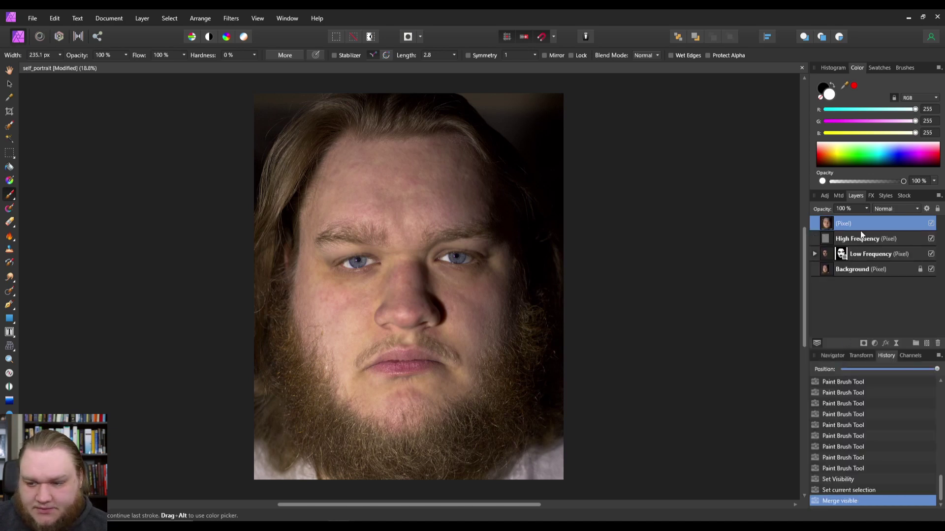
{"action": "key", "text": "Delete"}
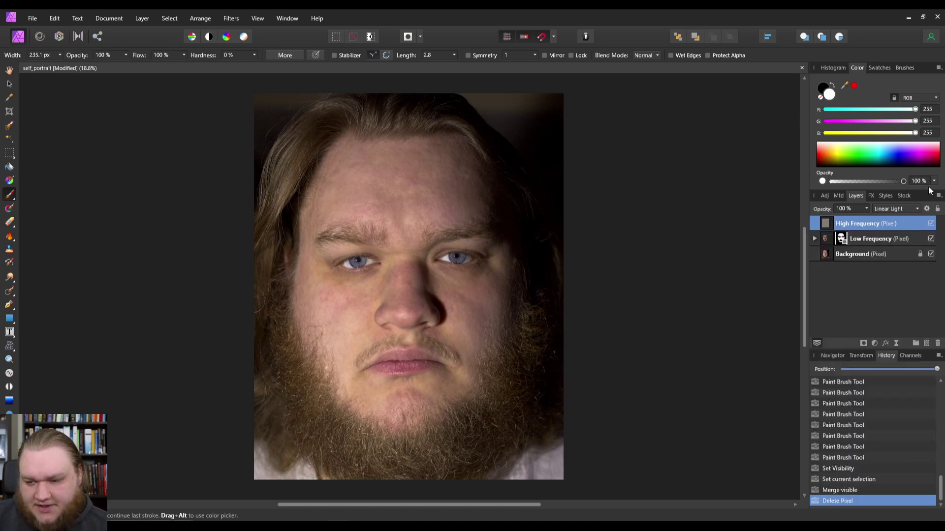
Set the Low Frequency layer's opacity to 50%
{"action": "left_click", "coordinate": [860, 238]}
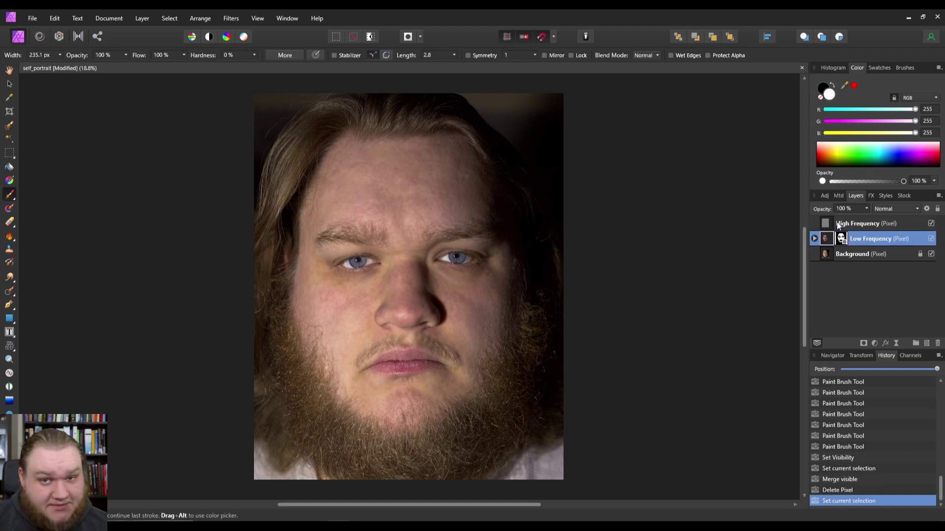
{"action": "left_click", "coordinate": [866, 210]}
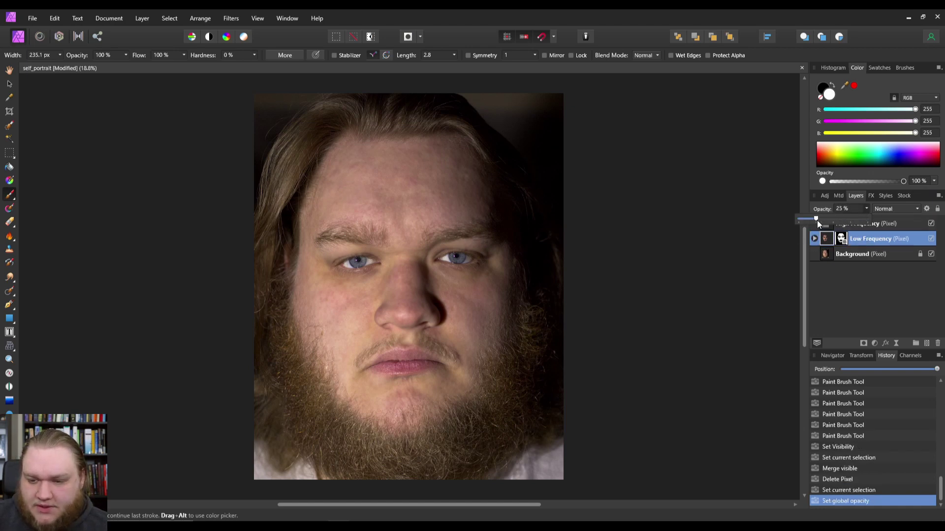
{"action": "left_click", "coordinate": [866, 209]}
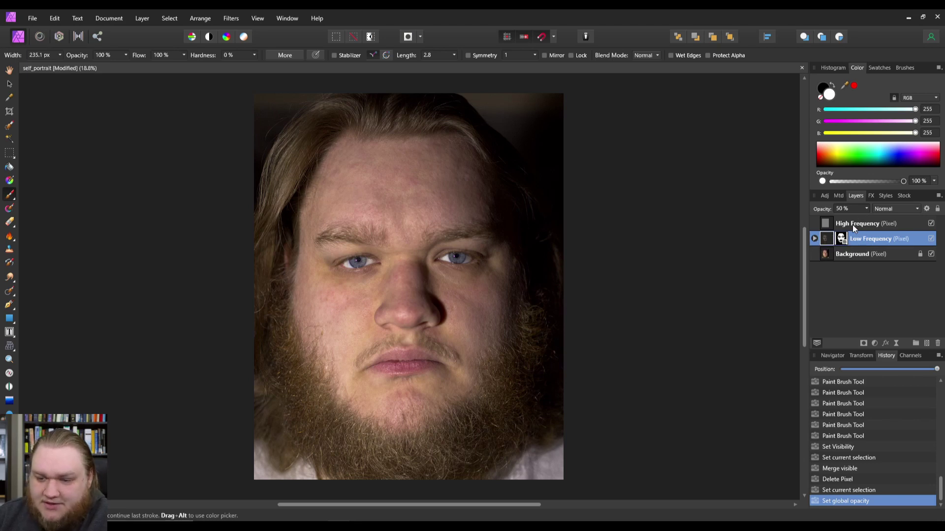
Merge the visible layers into a new pixel layer from High Frequency
{"action": "left_click", "coordinate": [852, 225]}
{"action": "right_click", "coordinate": [852, 226]}
{"action": "left_click", "coordinate": [838, 356]}
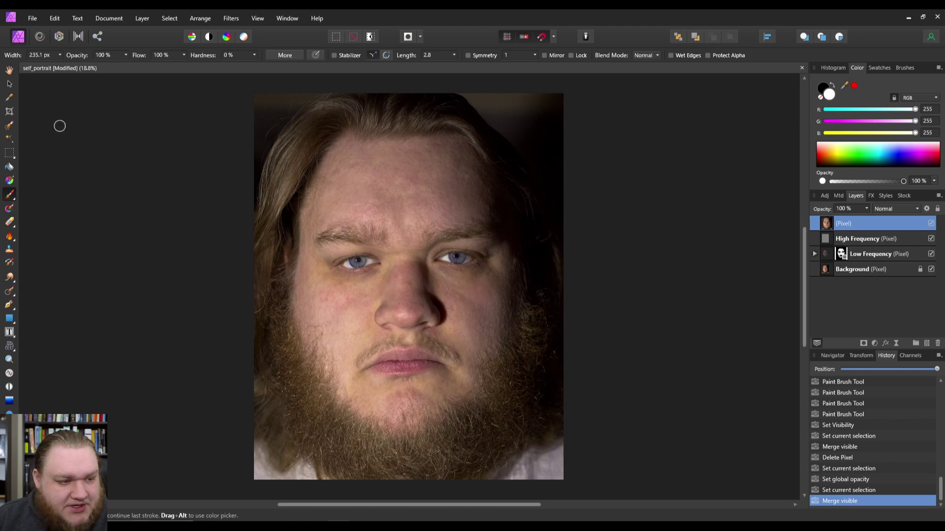
Add a new HSL adjustment layer from the Layer menu
{"action": "left_click", "coordinate": [9, 70]}
{"action": "left_click", "coordinate": [141, 20]}
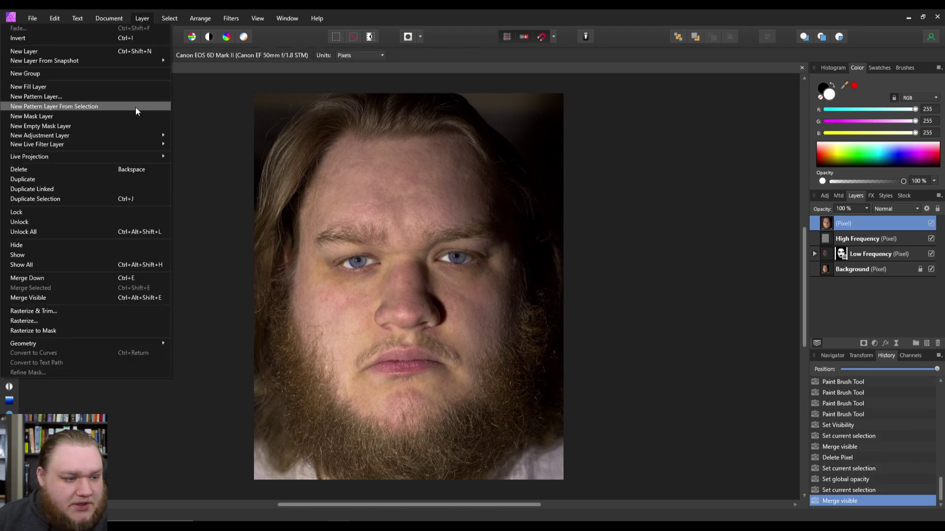
{"action": "mouse_move", "coordinate": [132, 137]}
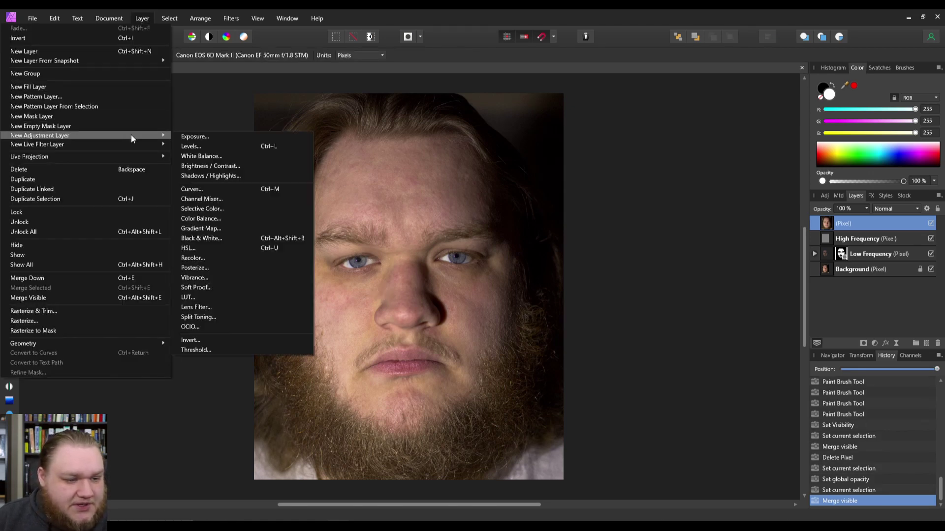
{"action": "left_click", "coordinate": [199, 246]}
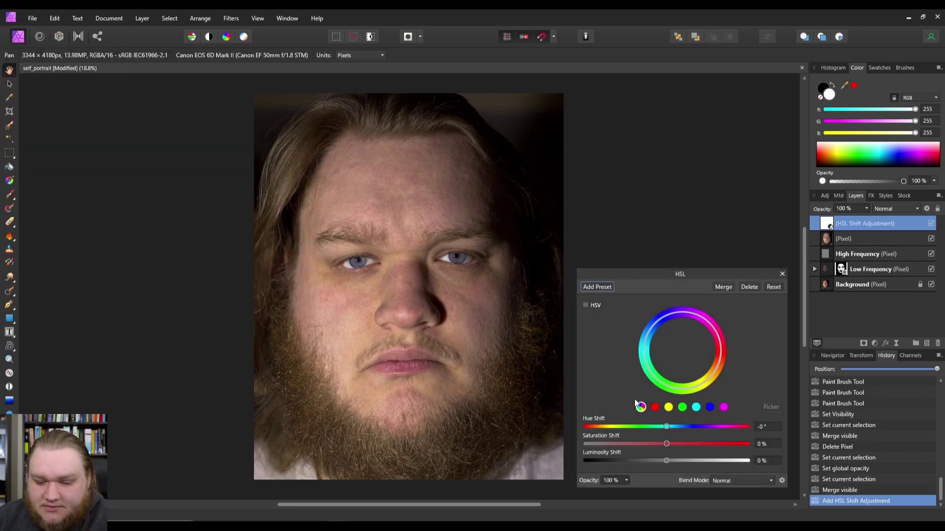
Target yellows, sample the cheek's skin tone, and set Saturation Shift to -20%
{"action": "left_click", "coordinate": [669, 408]}
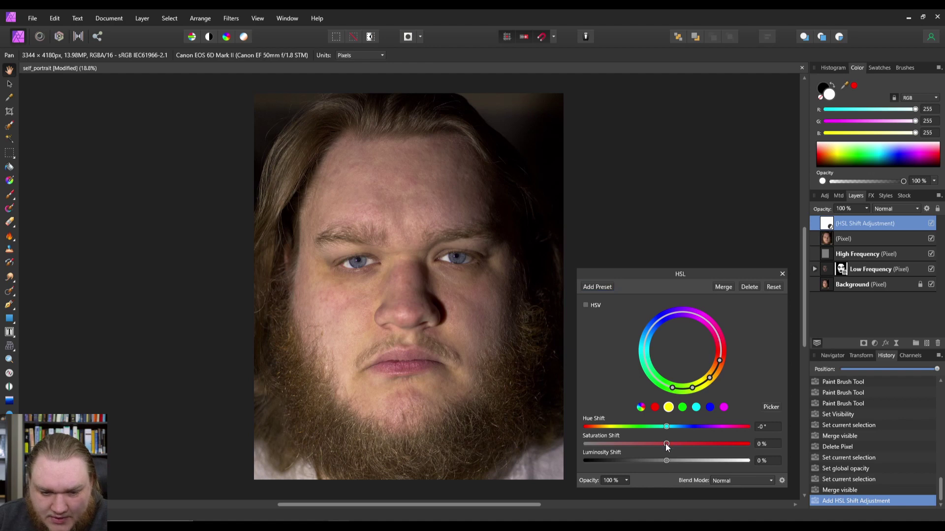
{"action": "left_click_drag", "start_coordinate": [666, 445], "coordinate": [636, 445]}
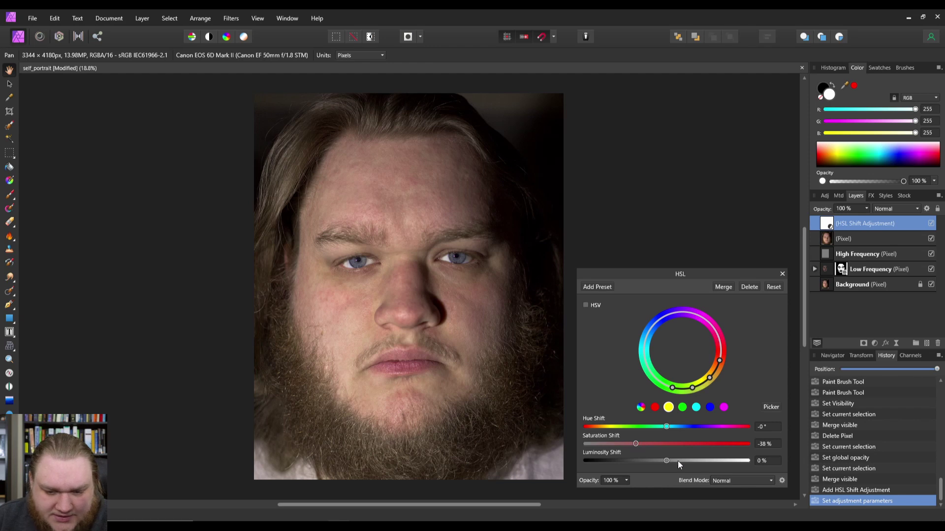
{"action": "left_click", "coordinate": [770, 407]}
{"action": "scroll", "coordinate": [355, 319], "scroll_direction": "up", "scroll_amount": 4}
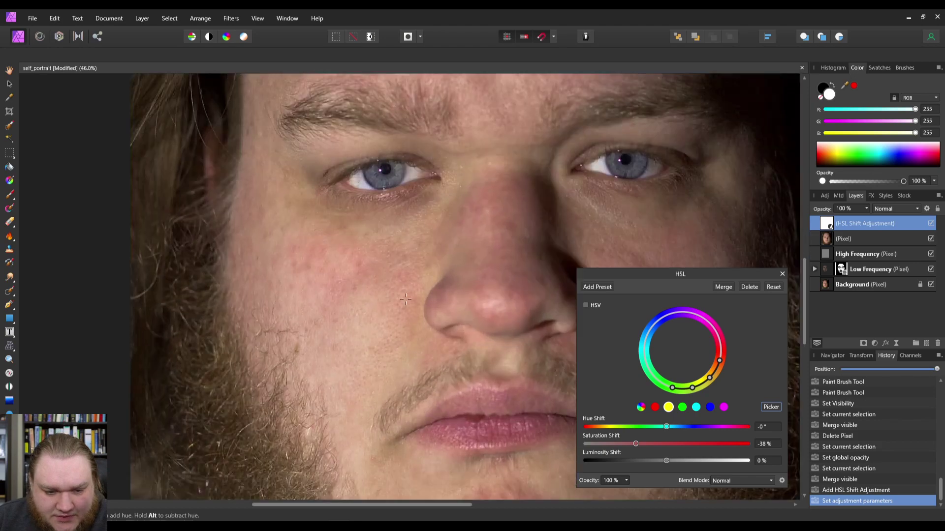
{"action": "left_click", "coordinate": [434, 275]}
{"action": "scroll", "coordinate": [435, 273], "scroll_direction": "down", "scroll_amount": 2}
{"action": "scroll", "coordinate": [592, 246], "scroll_direction": "down", "scroll_amount": 2}
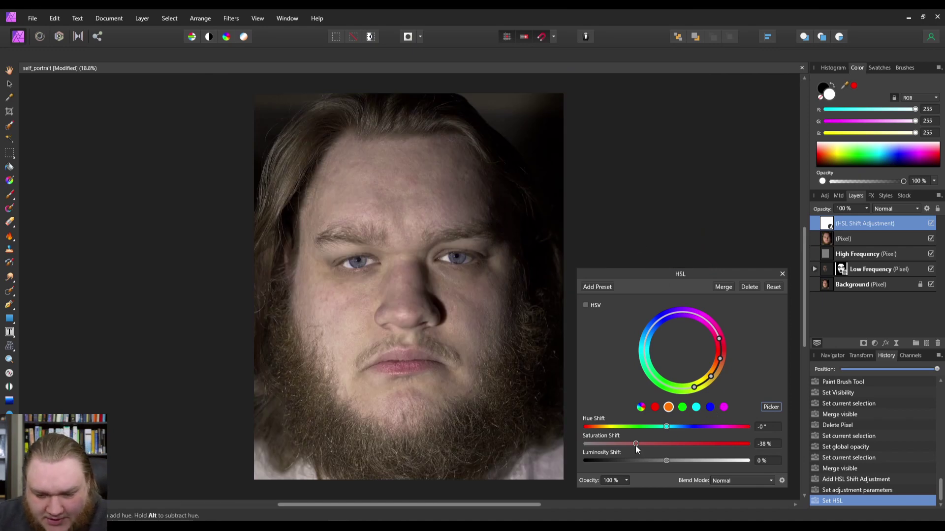
{"action": "left_click_drag", "start_coordinate": [635, 444], "coordinate": [648, 448]}
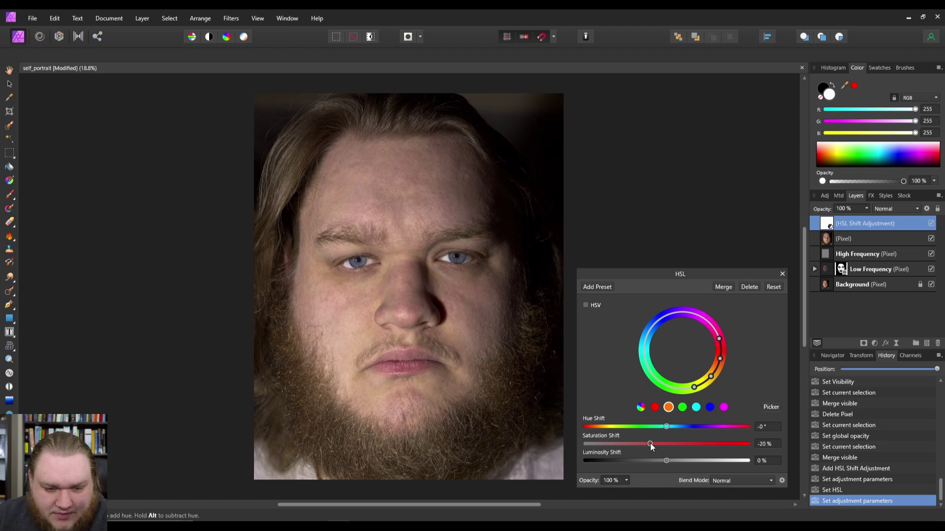
Target reds, sample the lips' hue, and set Saturation Shift to -16%
{"action": "left_click", "coordinate": [655, 407]}
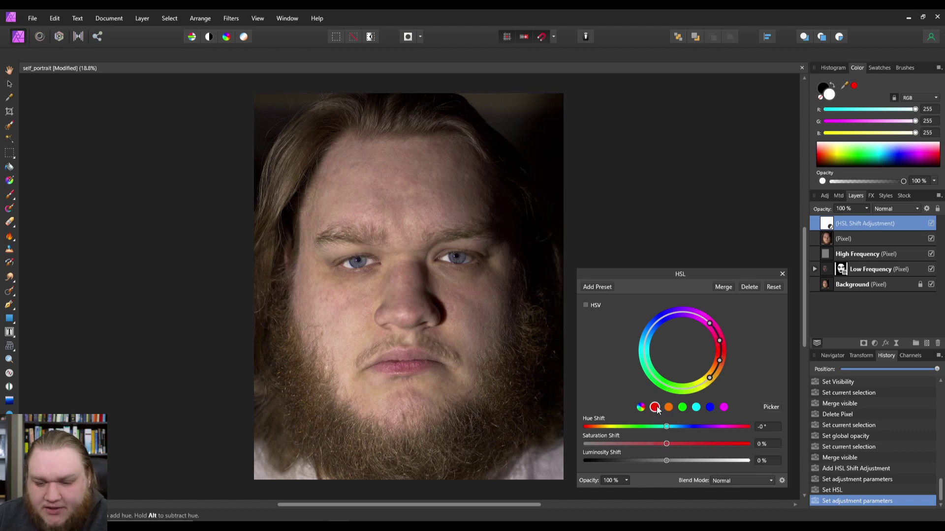
{"action": "left_click", "coordinate": [403, 365]}
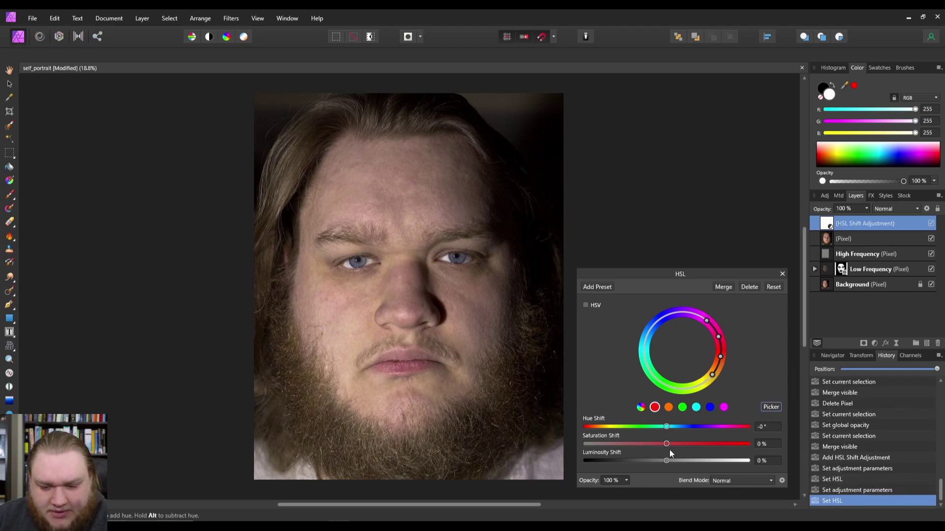
{"action": "left_click_drag", "start_coordinate": [666, 444], "coordinate": [654, 445]}
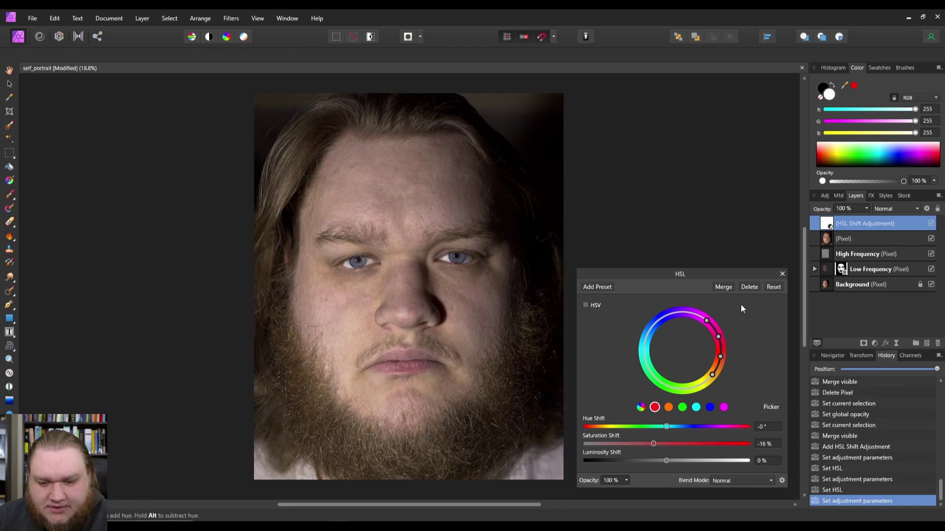
Close the HSL settings and switch to a black paint brush, zoomed in
{"action": "left_click", "coordinate": [782, 273]}
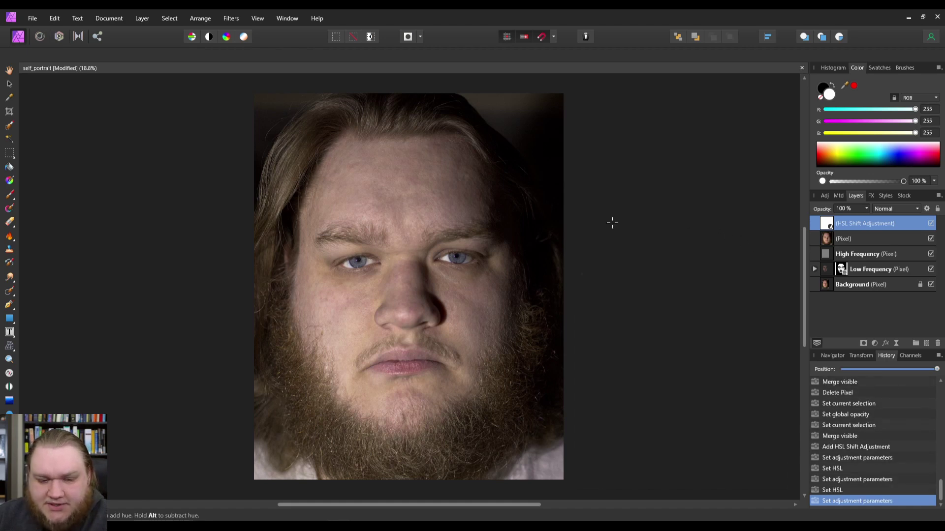
{"action": "left_click", "coordinate": [866, 210]}
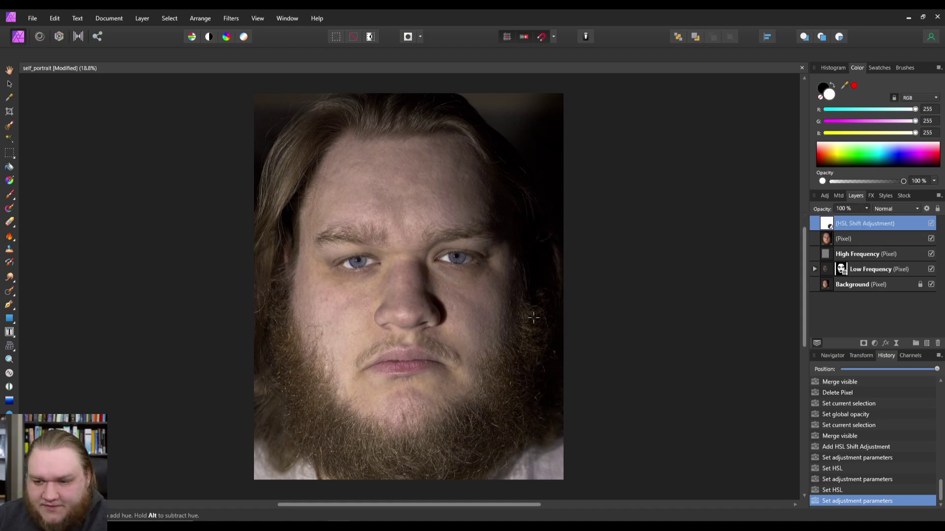
{"action": "left_click", "coordinate": [9, 195]}
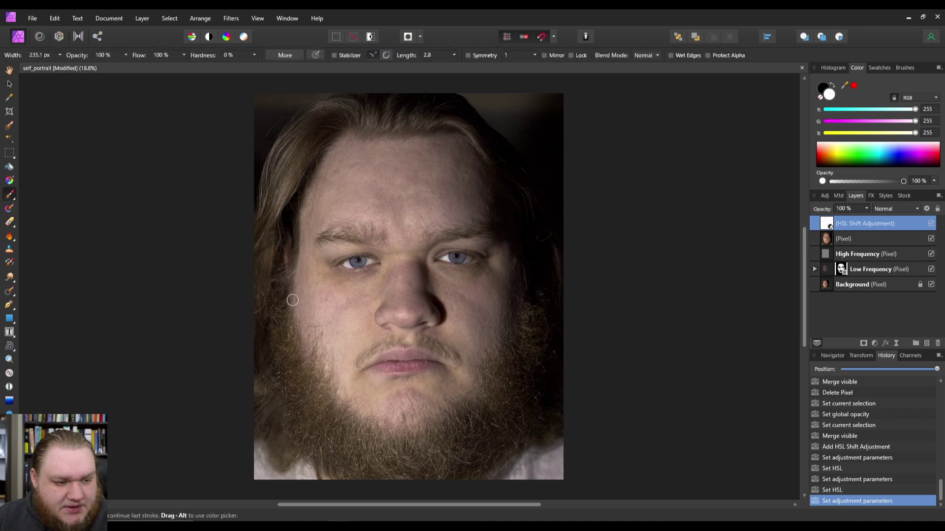
{"action": "key", "text": "x"}
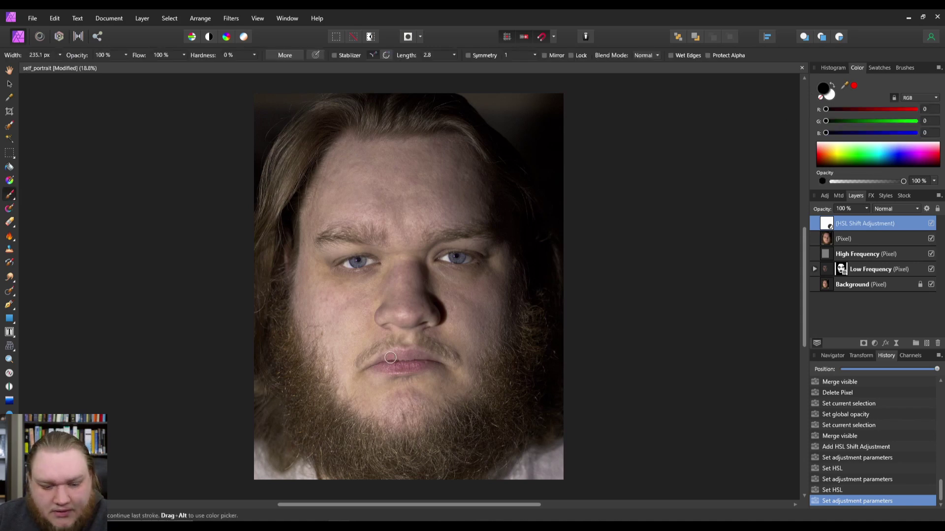
{"action": "scroll", "coordinate": [388, 362], "scroll_direction": "up", "scroll_amount": 2}
{"action": "scroll", "coordinate": [391, 374], "scroll_direction": "up", "scroll_amount": 1}
Paint black over the lips and both irises on the HSL mask
{"action": "mouse_move", "coordinate": [388, 347]}
{"action": "left_mouse_down"}
{"action": "mouse_move", "coordinate": [369, 354]}
{"action": "mouse_move", "coordinate": [397, 340]}
{"action": "left_mouse_up"}
{"action": "mouse_move", "coordinate": [476, 345]}
{"action": "left_mouse_down"}
{"action": "mouse_move", "coordinate": [399, 361]}
{"action": "mouse_move", "coordinate": [376, 355]}
{"action": "left_mouse_up"}
{"action": "left_click_drag", "start_coordinate": [300, 113], "coordinate": [315, 109]}
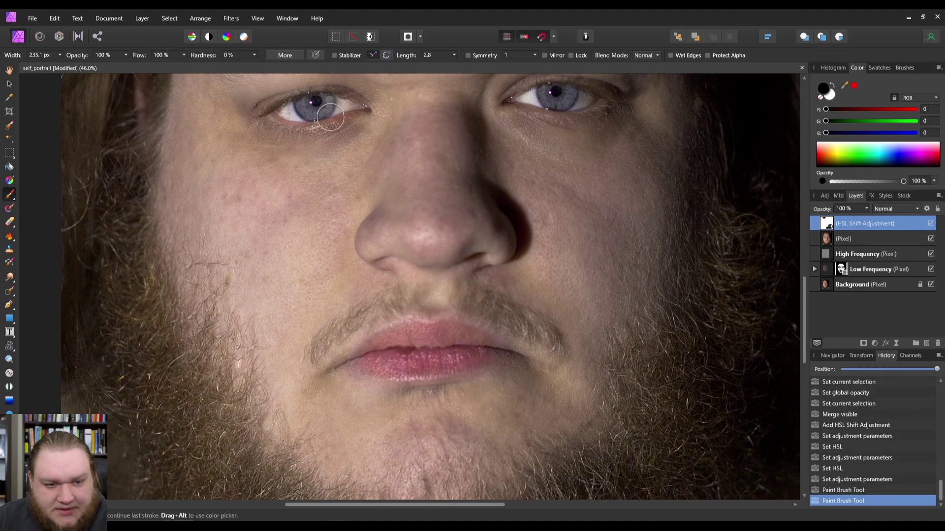
{"action": "left_click_drag", "start_coordinate": [525, 96], "coordinate": [560, 96]}
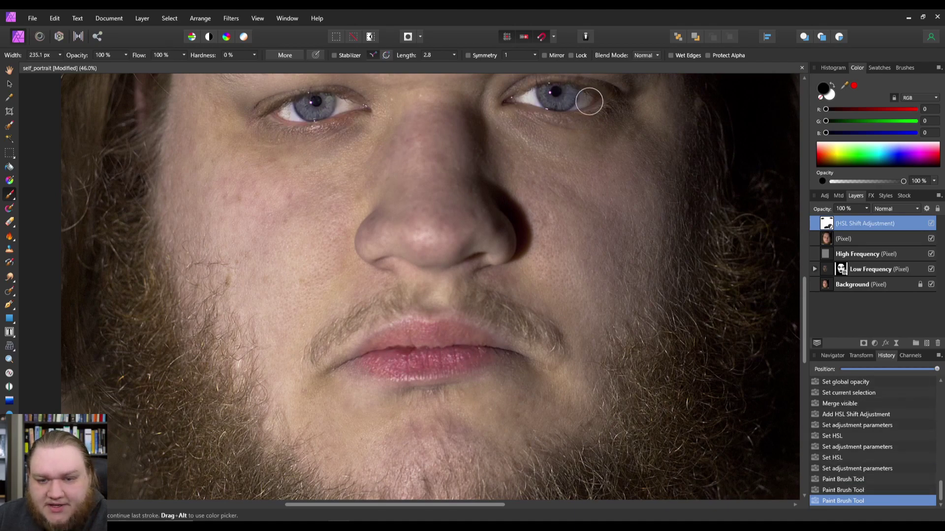
{"action": "key", "text": "ctrl+0"}
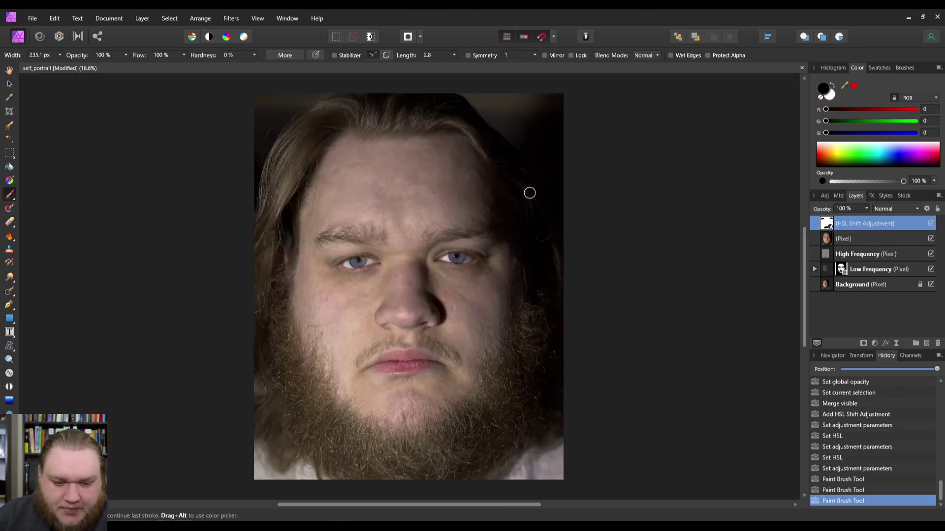
Drag the HSL Shift Adjustment layer's opacity down to 34%
{"action": "left_click", "coordinate": [866, 210]}
{"action": "mouse_move", "coordinate": [815, 220]}
{"action": "left_mouse_down"}
{"action": "mouse_move", "coordinate": [802, 220]}
{"action": "mouse_move", "coordinate": [829, 227]}
{"action": "left_mouse_up"}
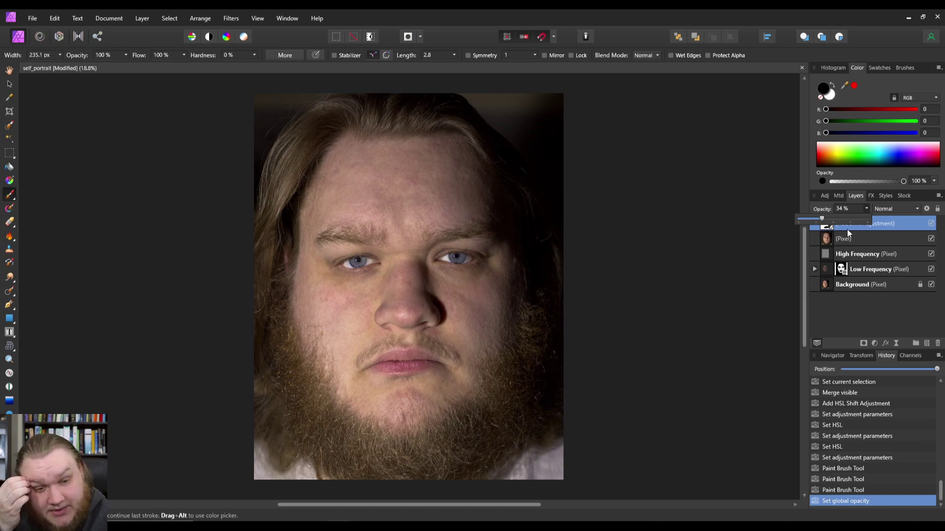
{"action": "left_click", "coordinate": [866, 209]}
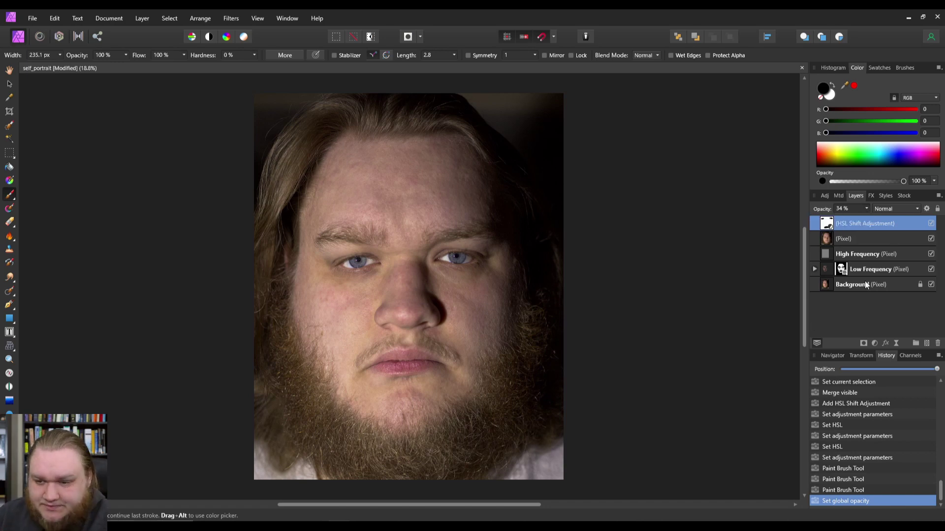
Untick the HSL Shift Adjustment's visibility to compare the undesaturated skin tones
{"action": "left_click", "coordinate": [930, 223]}
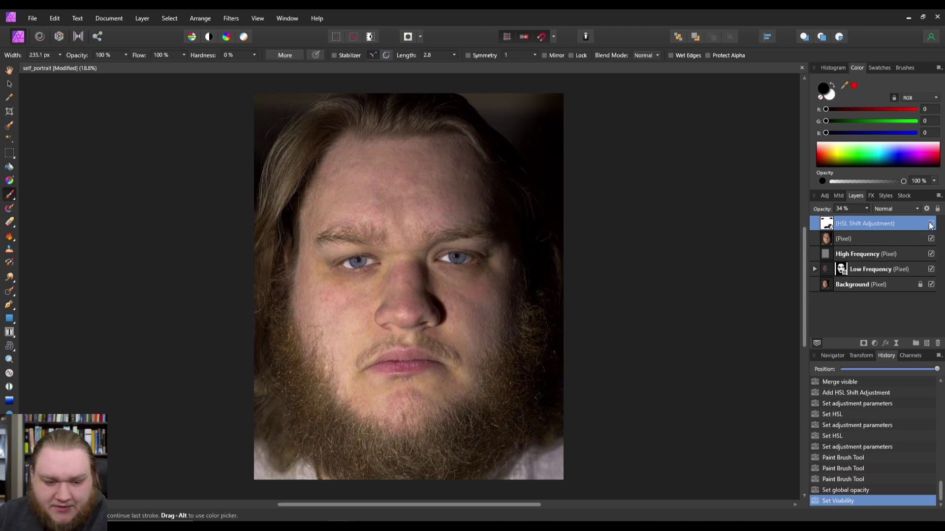